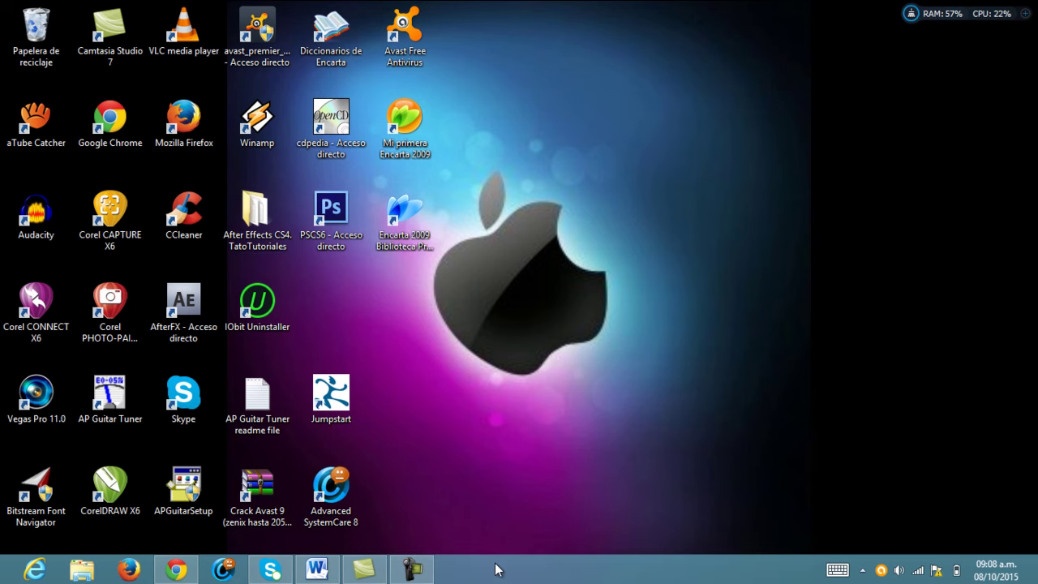
# Step: View the CCleaner download page in Chrome, minimize the browser and open CCleaner
pyautogui.click(178, 573)
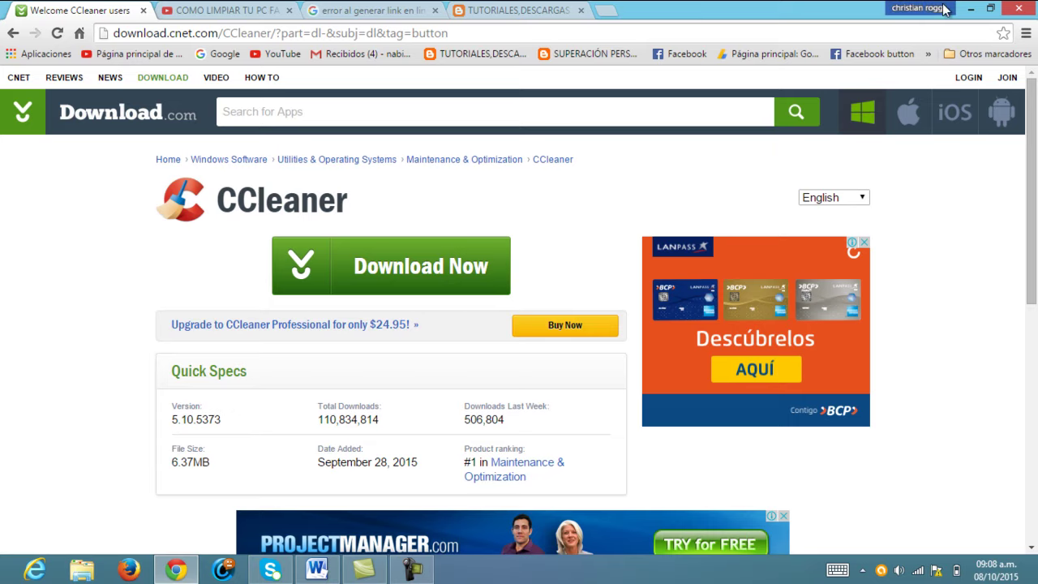
pyautogui.click(970, 9)
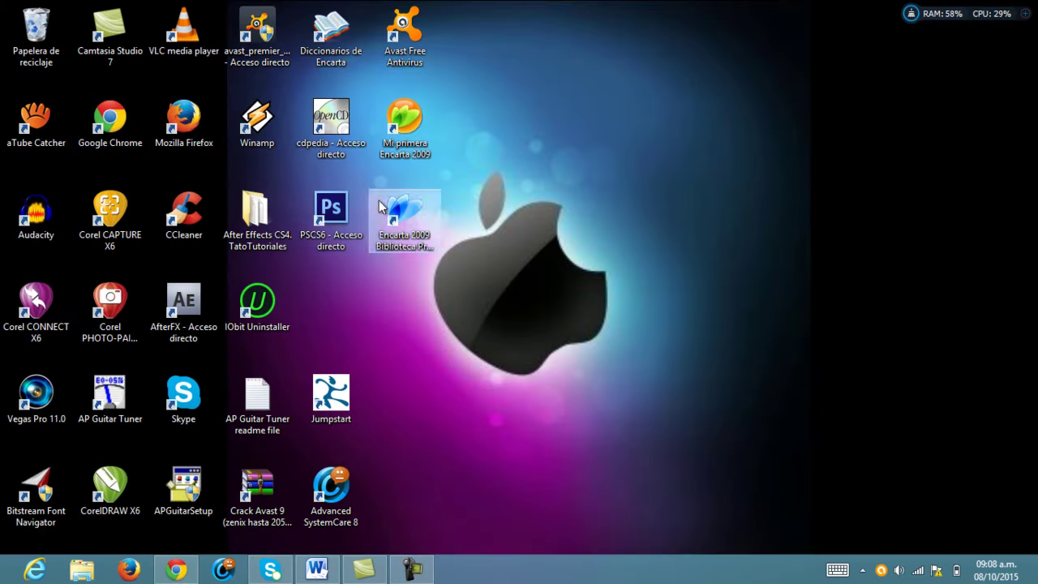
pyautogui.doubleClick(187, 214)
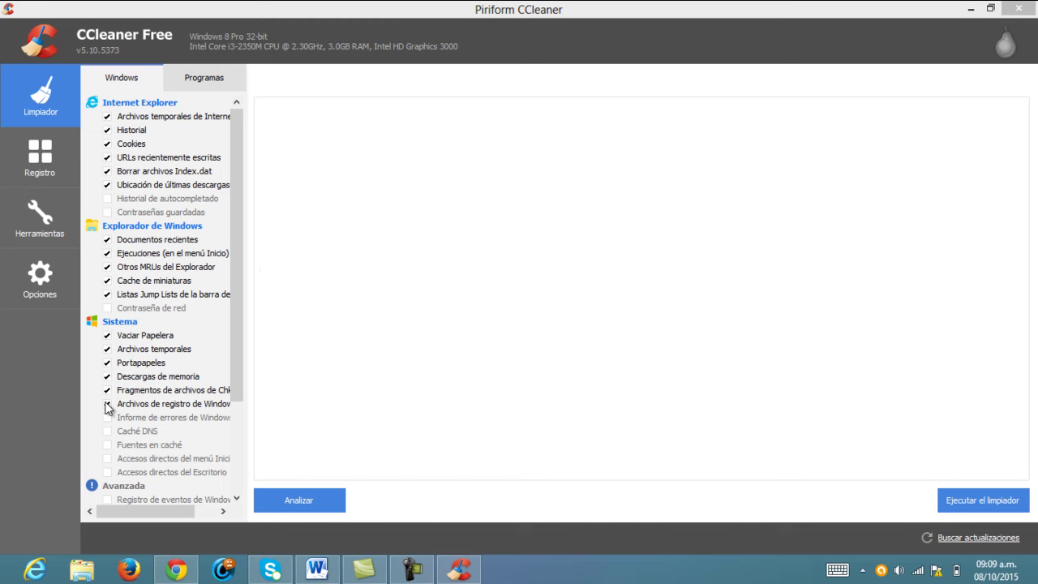
# Step: Analyze the system for junk files with the current cleaning selections, closing Google Chrome so its Internet cache can be included
pyautogui.moveTo(239, 289); pyautogui.dragTo(247, 200)
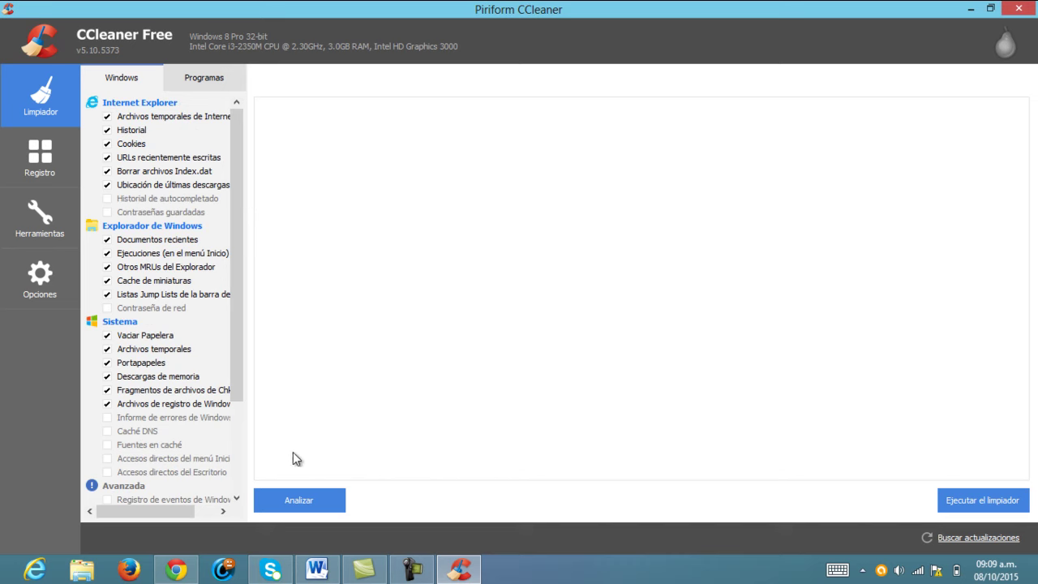
pyautogui.click(288, 502)
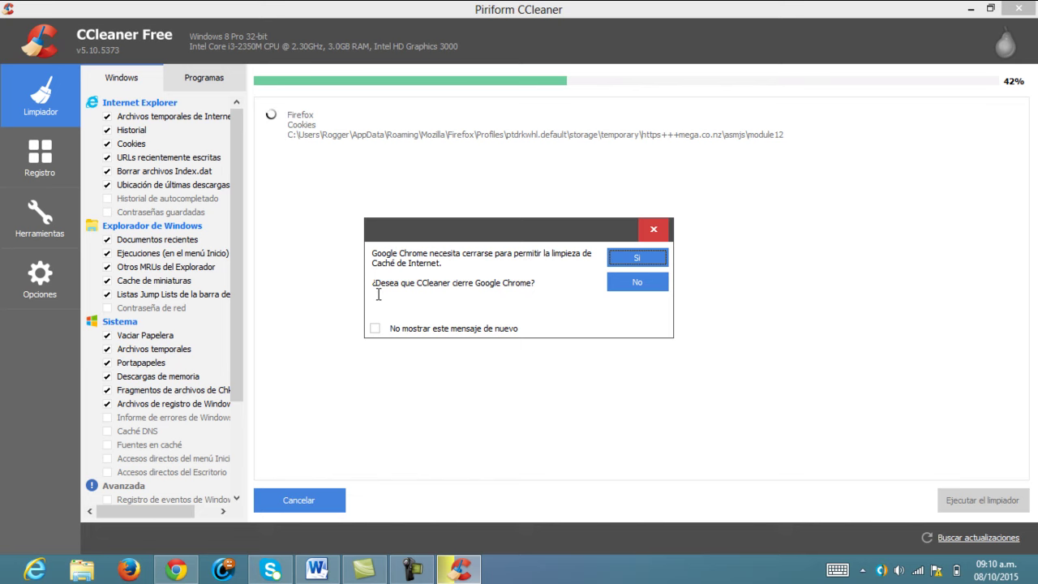
pyautogui.moveTo(191, 573)
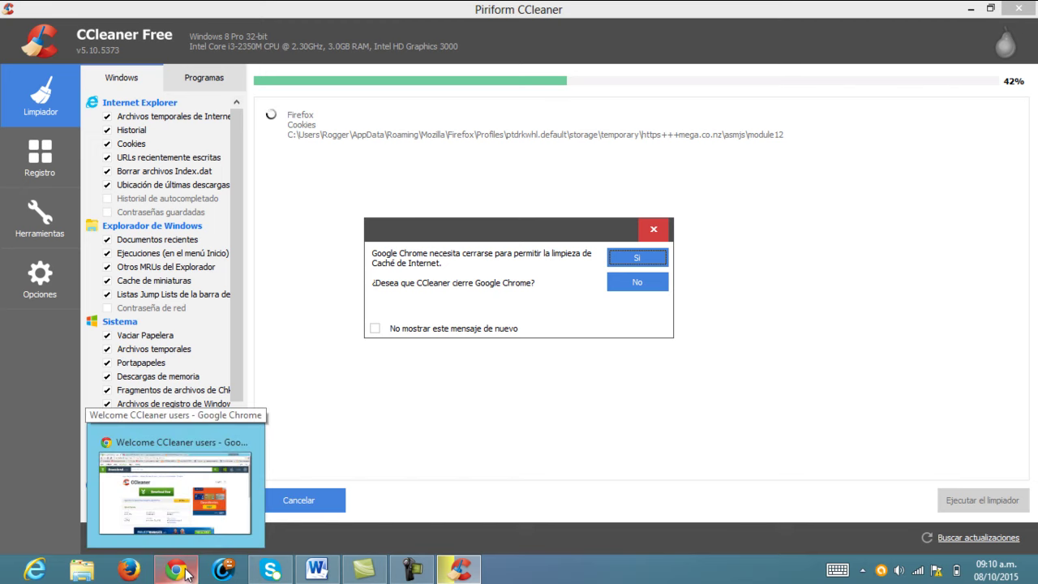
pyautogui.click(186, 572)
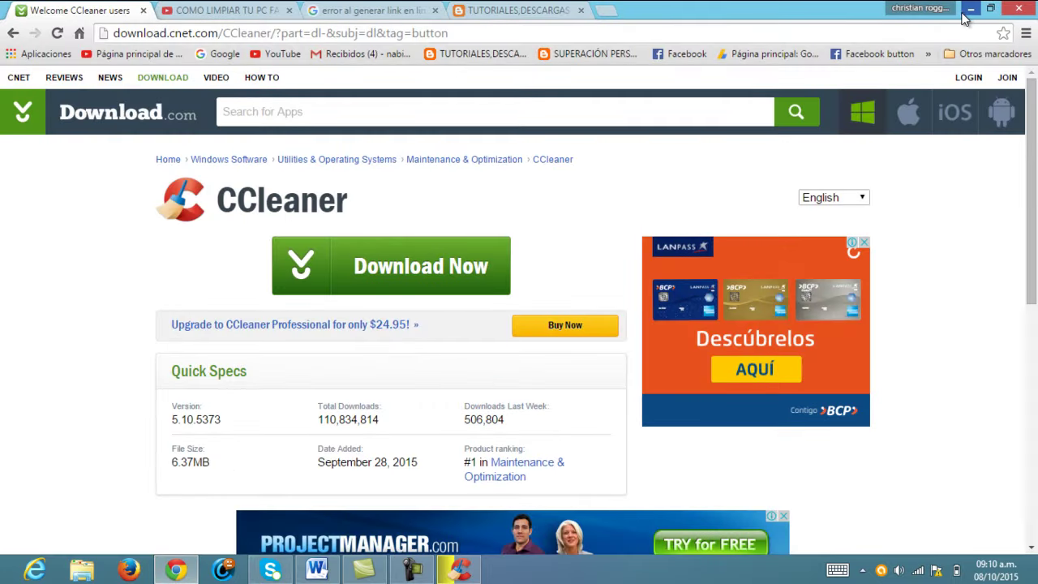
pyautogui.click(1019, 9)
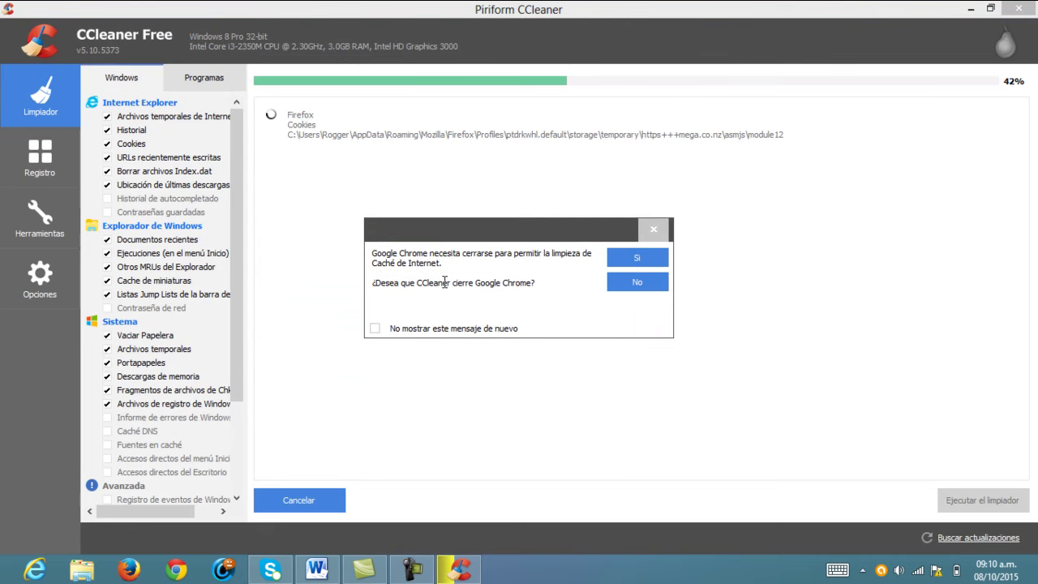
pyautogui.click(634, 258)
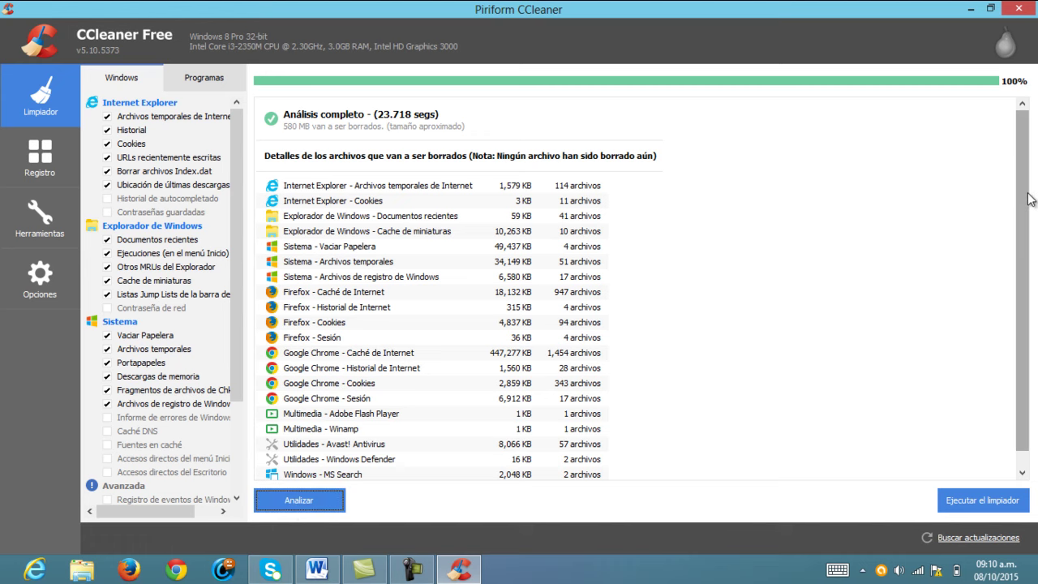
# Step: Review the analysis details and run the cleaner twice, accepting the permanent deletion of the files
pyautogui.scroll(-1, 1028, 199)
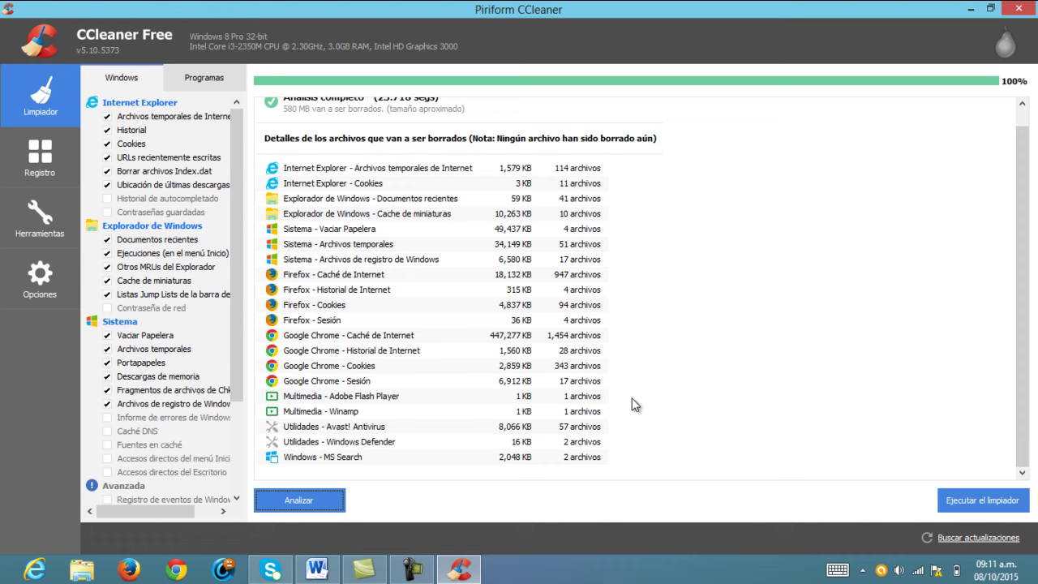
pyautogui.click(970, 502)
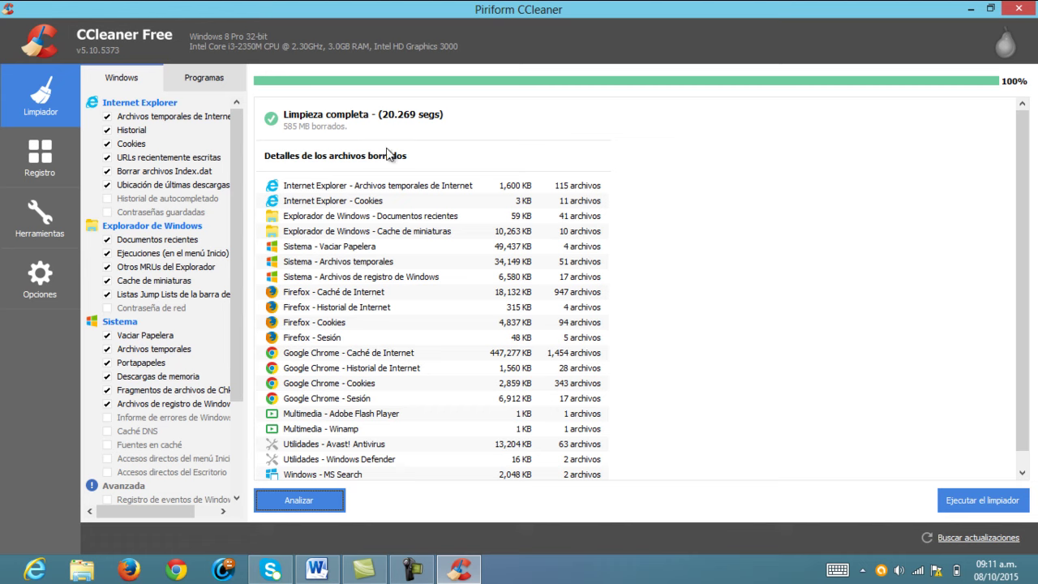
pyautogui.click(959, 501)
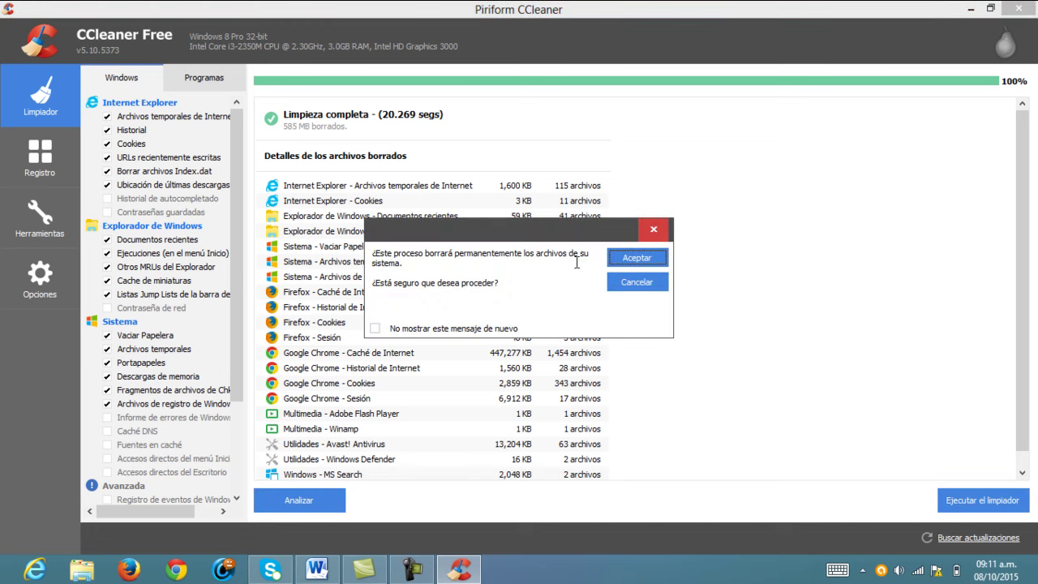
pyautogui.click(622, 258)
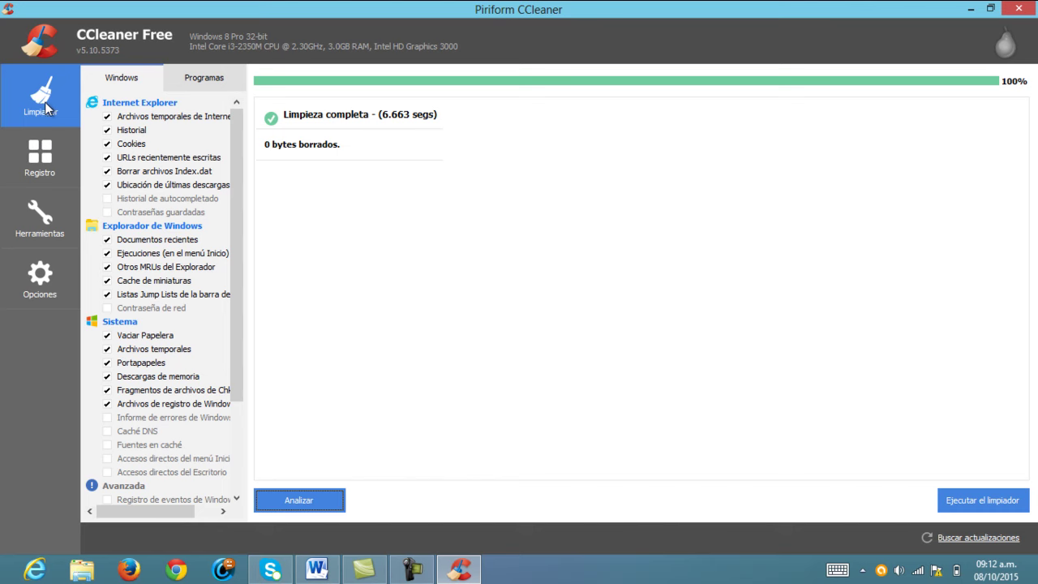
# Step: Scan the registry for problems with all registry categories selected
pyautogui.click(45, 169)
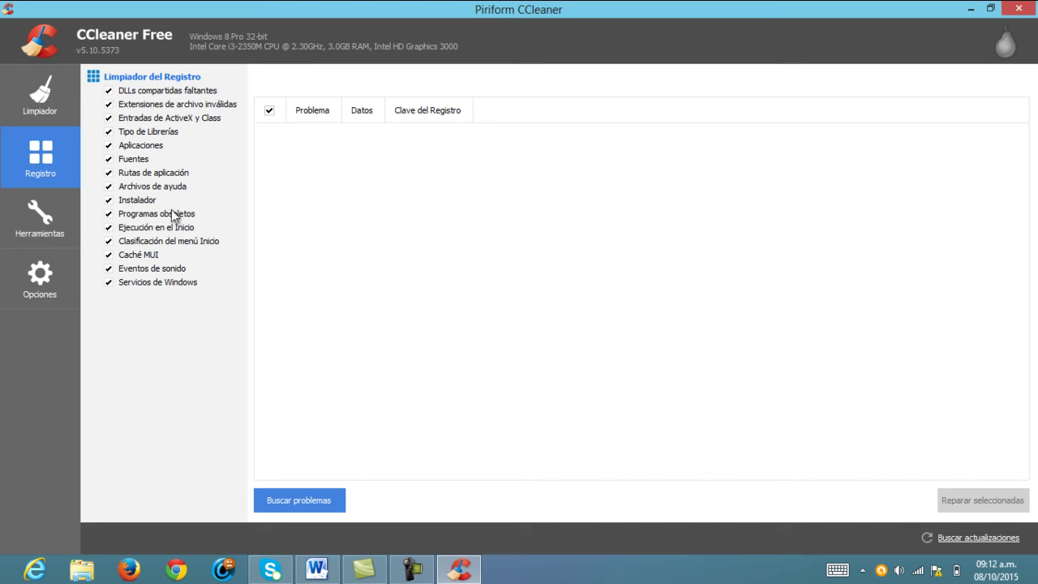
pyautogui.click(288, 502)
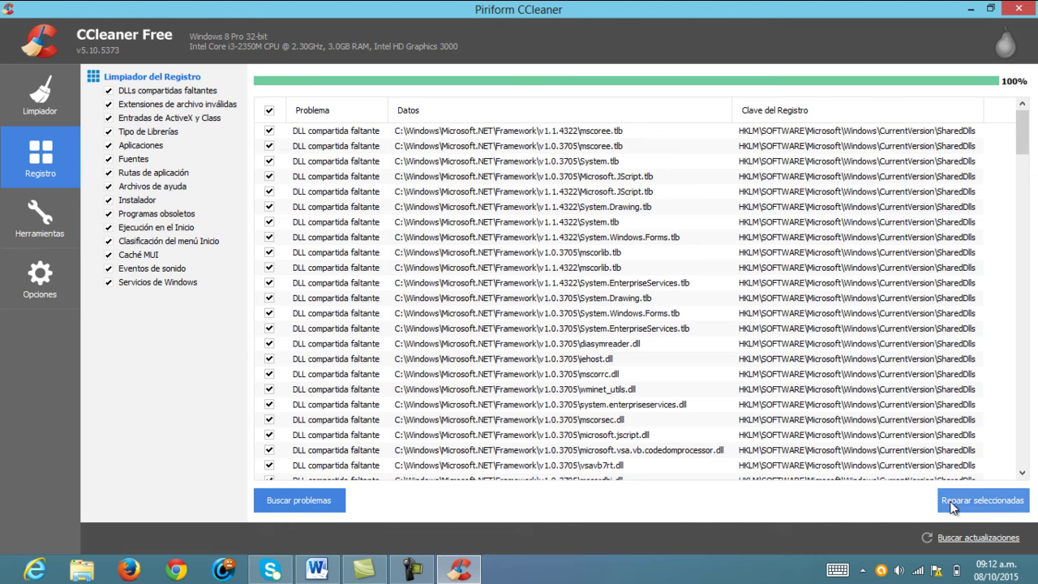
# Step: Back up the registry changes to a .reg file in Documents named with a first name, and repair all selected problems
pyautogui.click(953, 507)
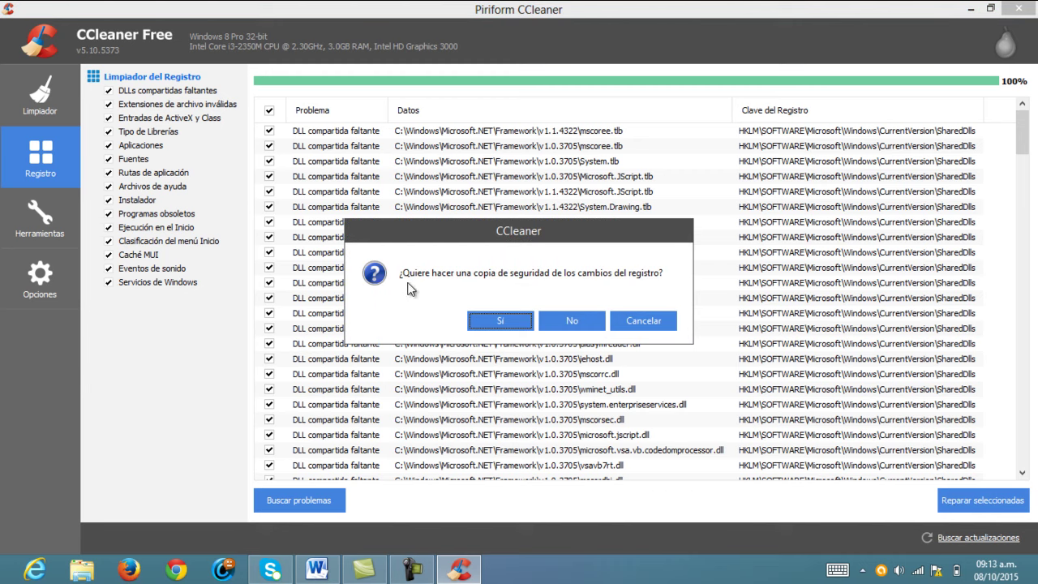
pyautogui.click(500, 321)
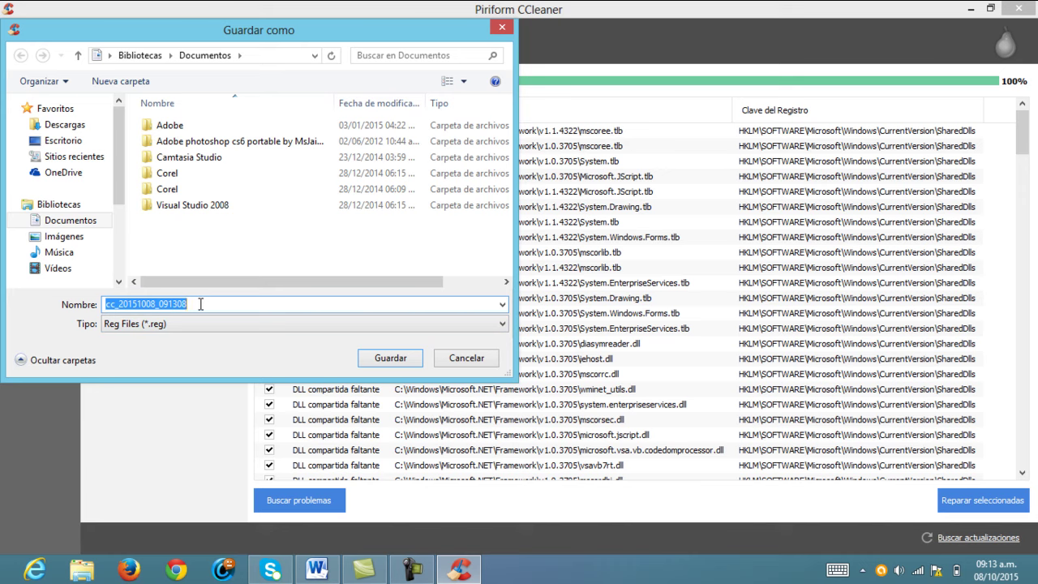
pyautogui.moveTo(200, 305); pyautogui.dragTo(97, 312)
pyautogui.press('BackSpace')
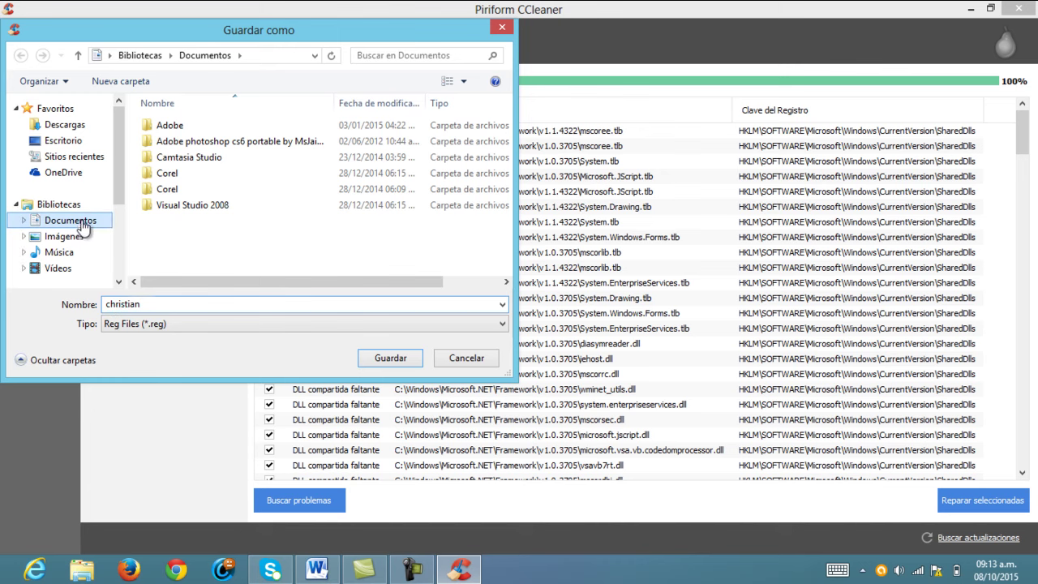
pyautogui.click(388, 358)
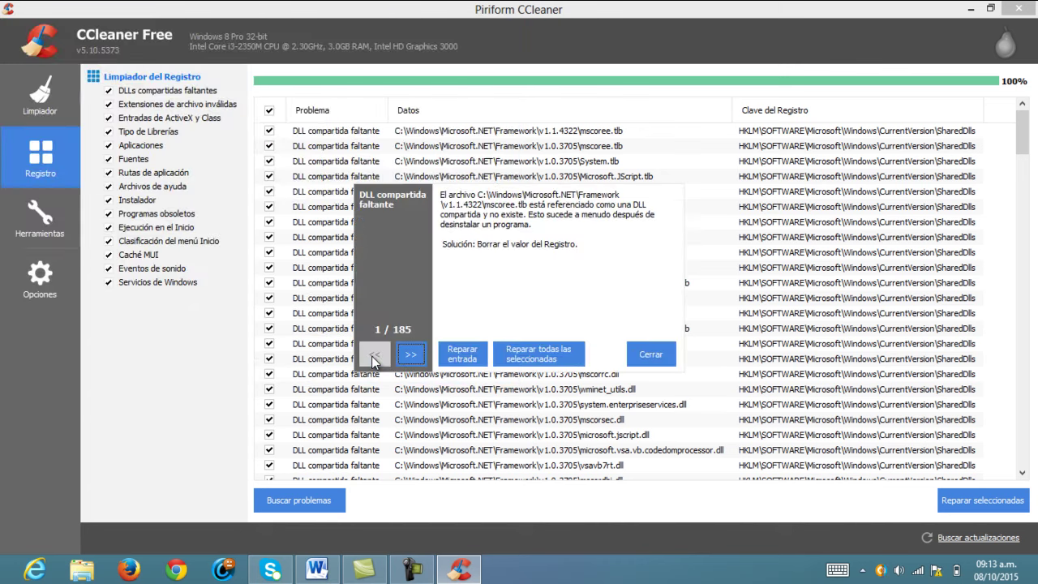
pyautogui.click(538, 358)
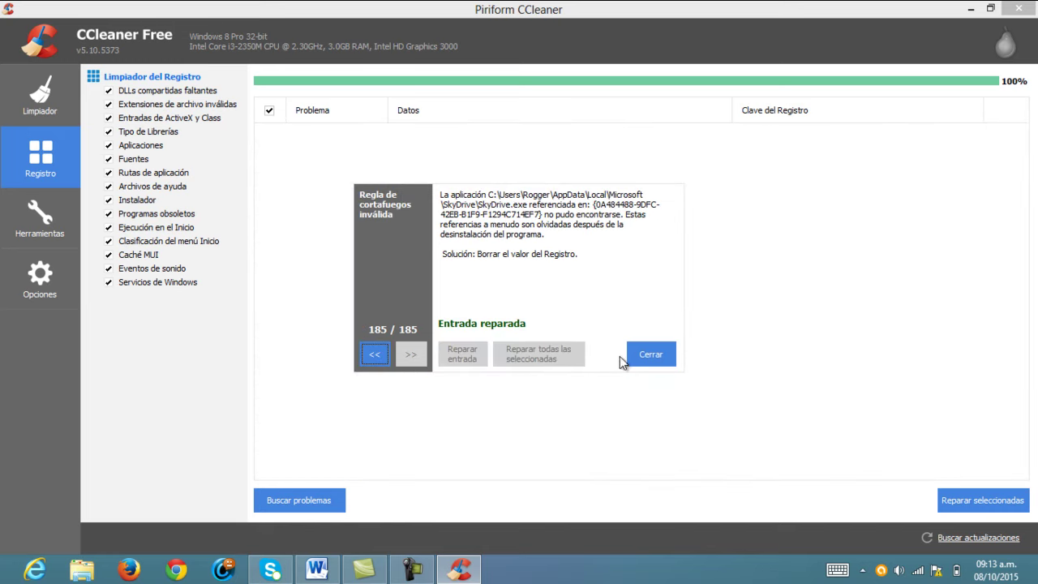
pyautogui.click(647, 357)
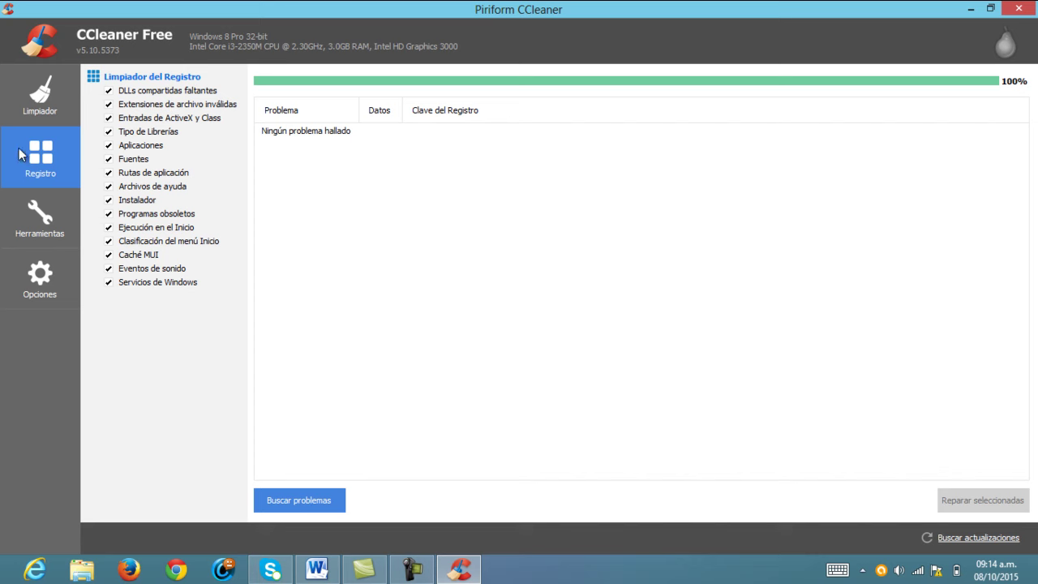
# Step: Examine the installed programs in the uninstall tool, selecting Advanced SystemCare 8 and CCleaner to view the available actions
pyautogui.click(36, 220)
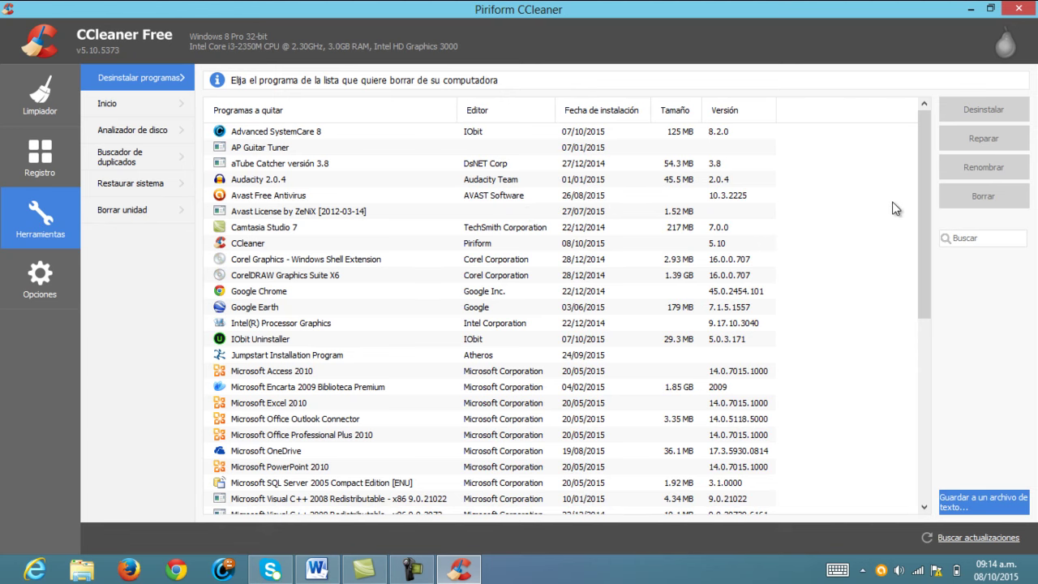
pyautogui.moveTo(927, 173); pyautogui.dragTo(928, 131)
pyautogui.click(258, 135)
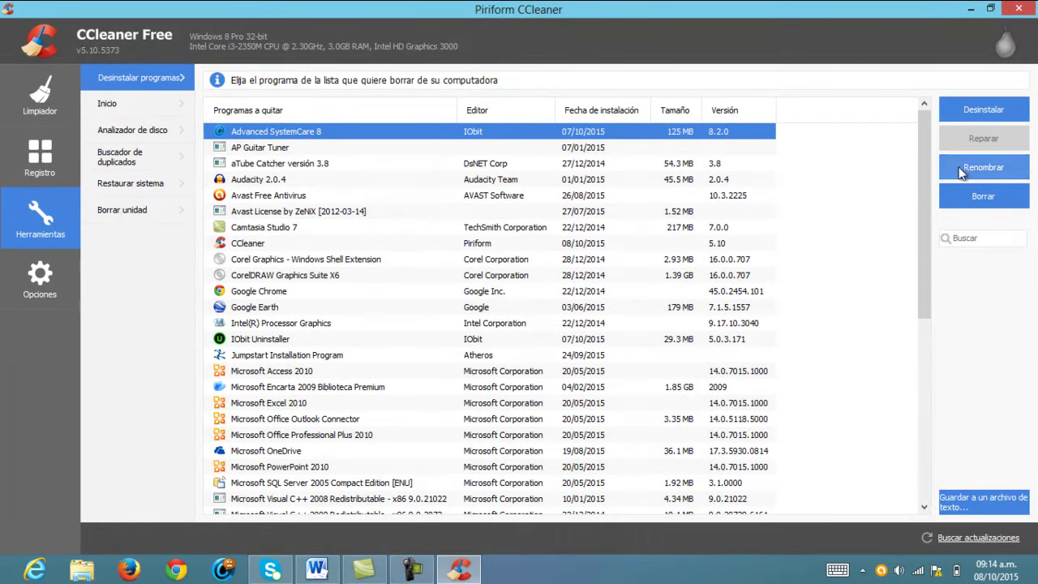
pyautogui.click(280, 245)
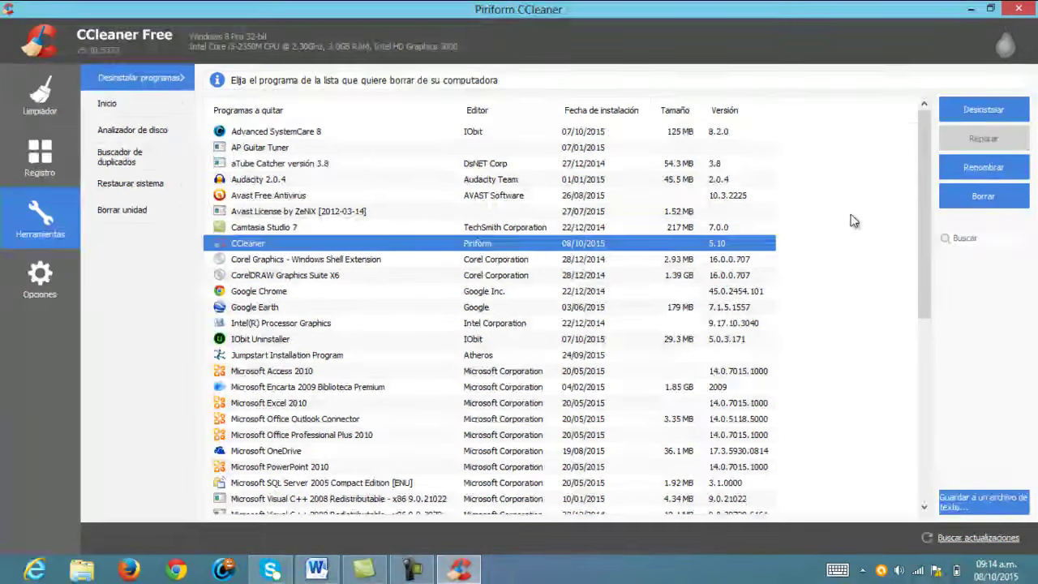
pyautogui.moveTo(920, 224); pyautogui.dragTo(916, 185)
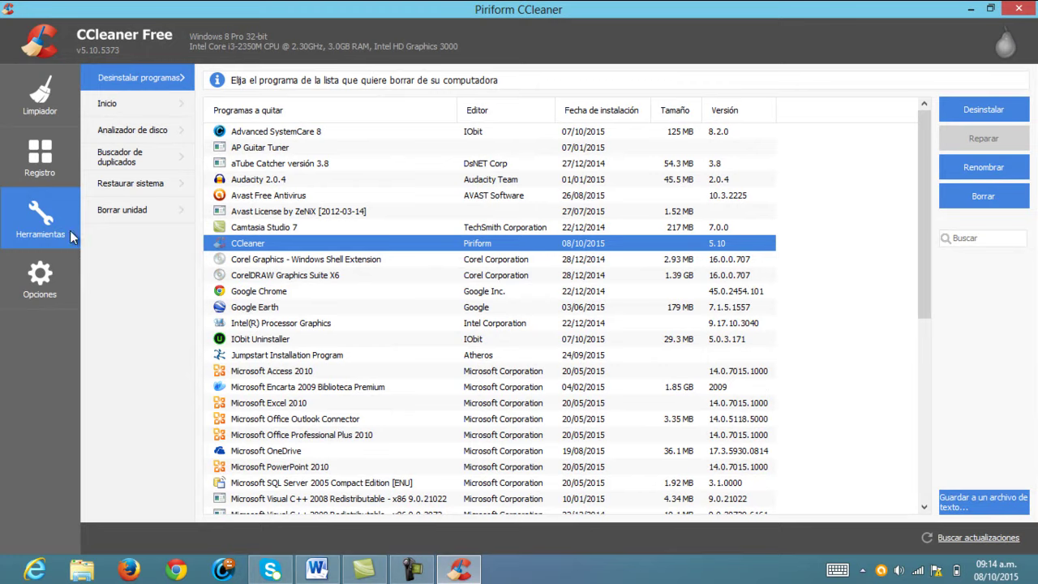
# Step: Examine the program's basic configuration, its available interface languages and the list of cookies to keep
pyautogui.click(36, 277)
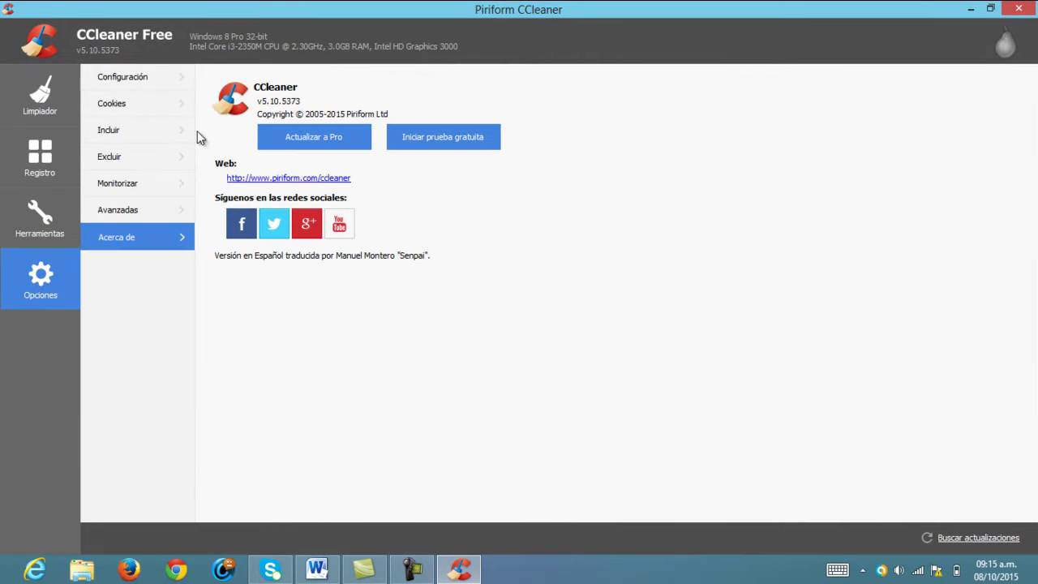
pyautogui.click(143, 76)
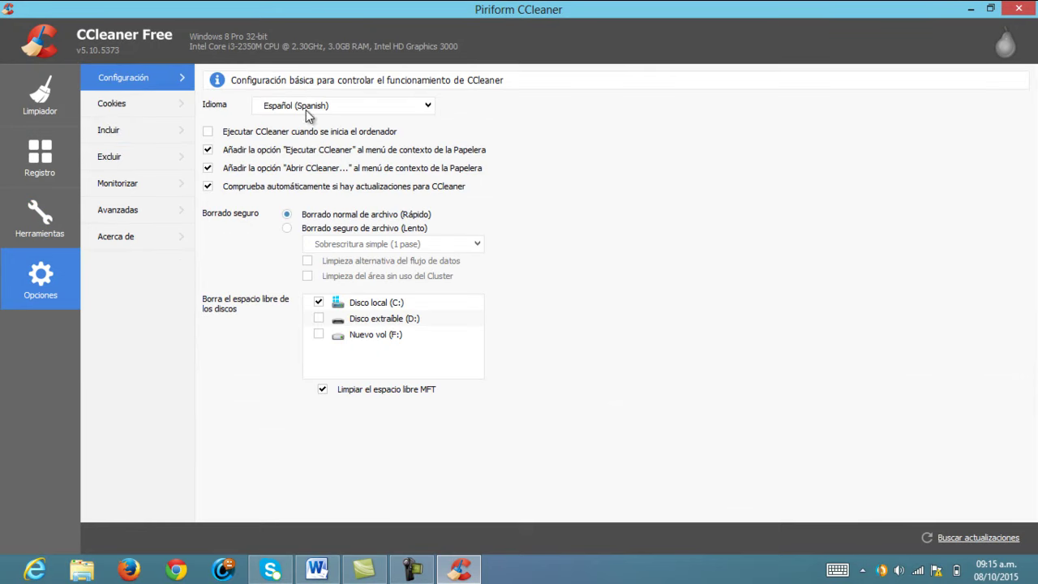
pyautogui.click(427, 108)
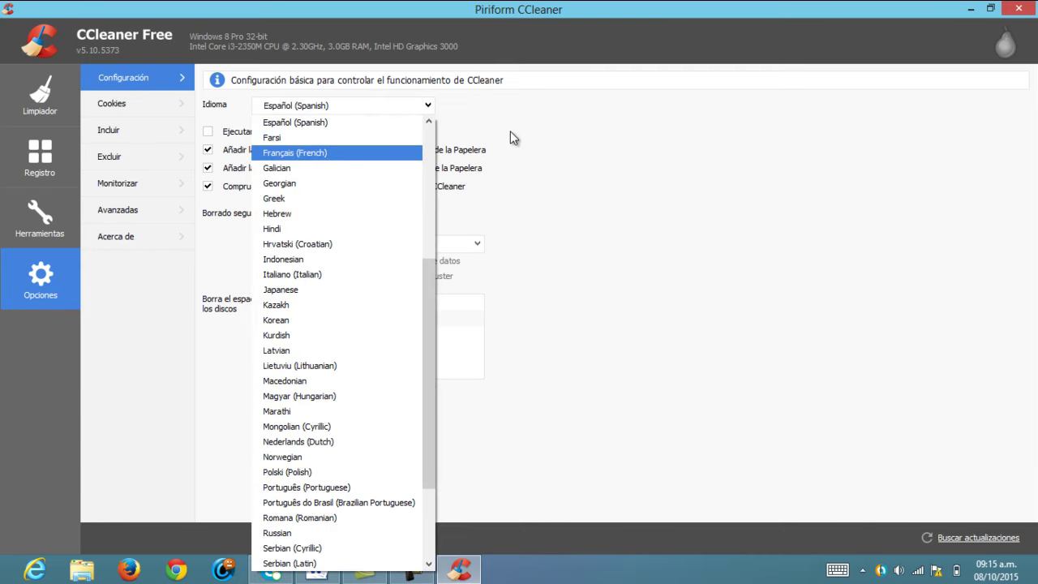
pyautogui.click(534, 132)
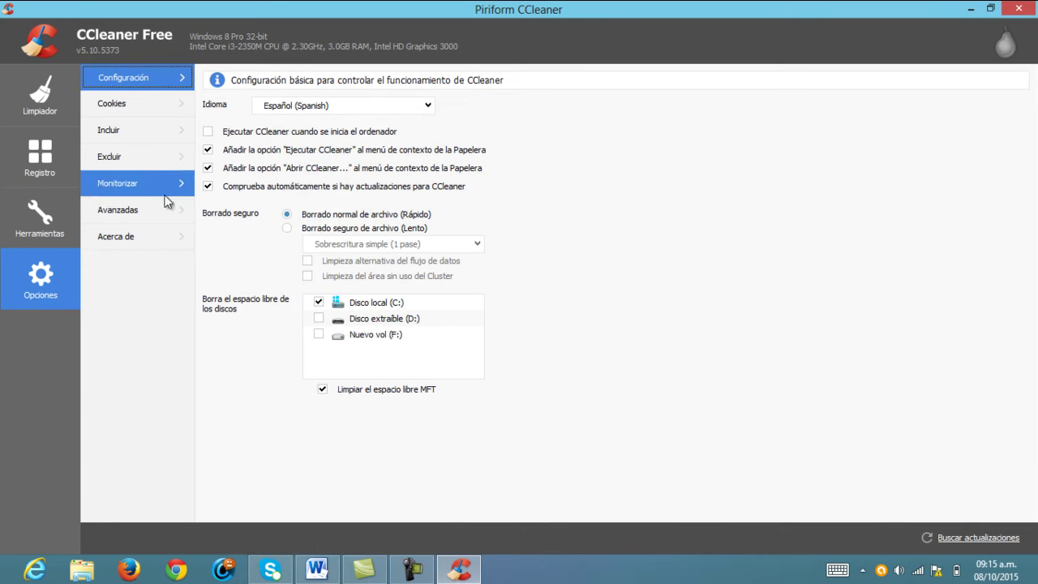
pyautogui.click(132, 103)
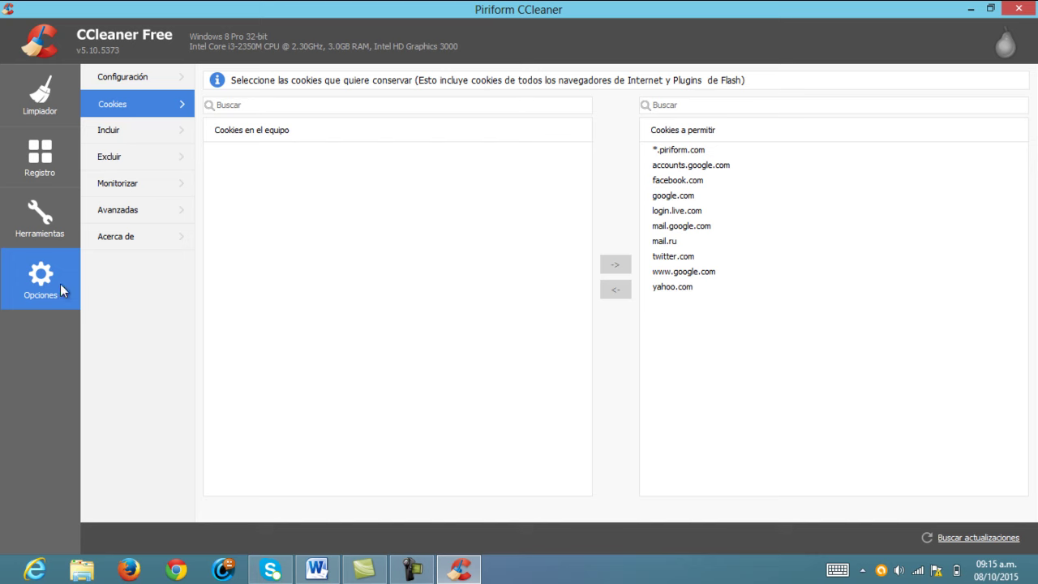
# Step: Return to the cleaner section and look over its Windows cleaning categories
pyautogui.click(34, 88)
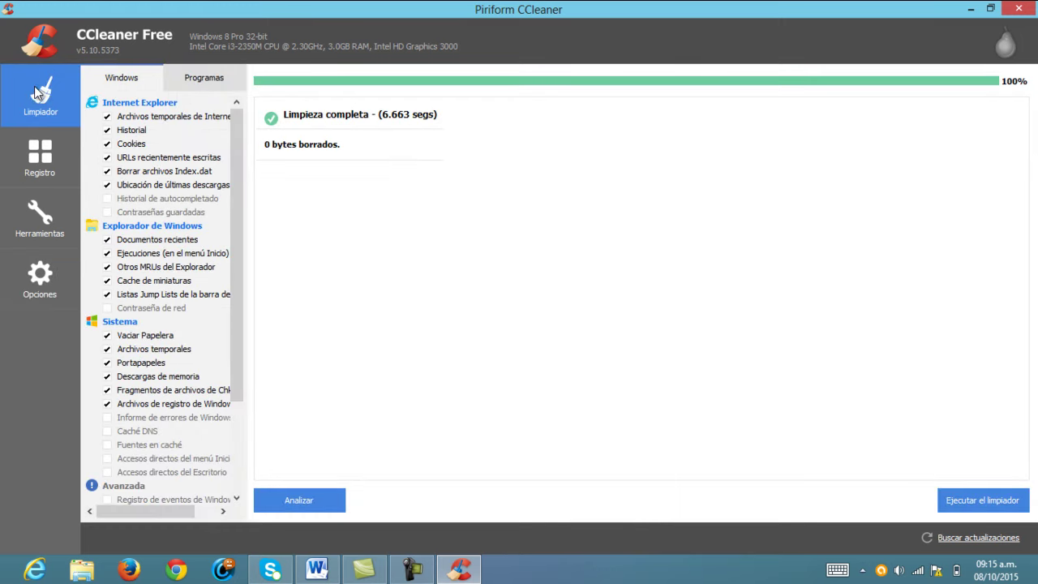
pyautogui.moveTo(237, 156)
pyautogui.mouseDown()
pyautogui.moveTo(237, 240)
pyautogui.moveTo(238, 151)
pyautogui.mouseUp()
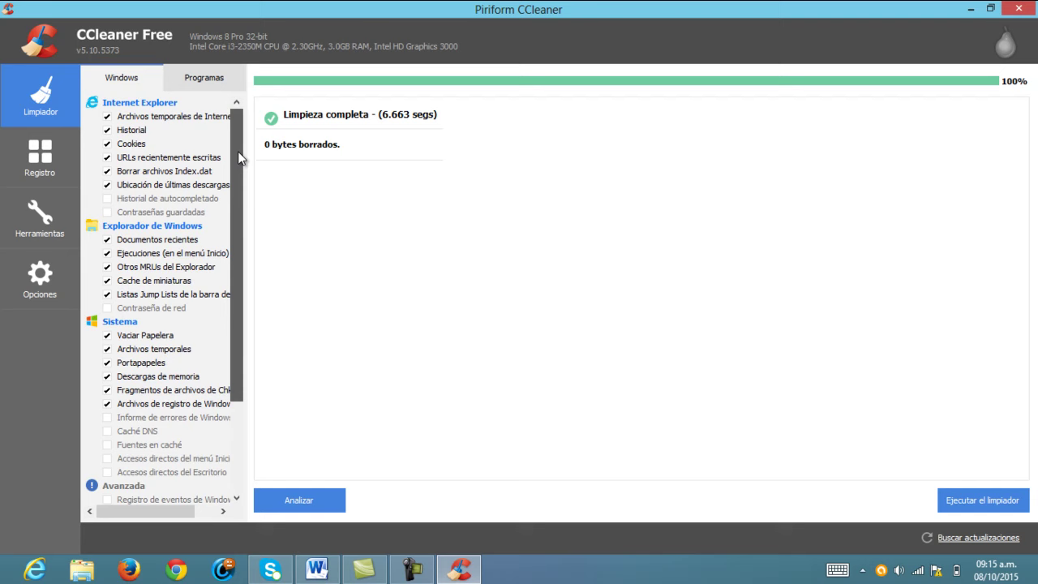